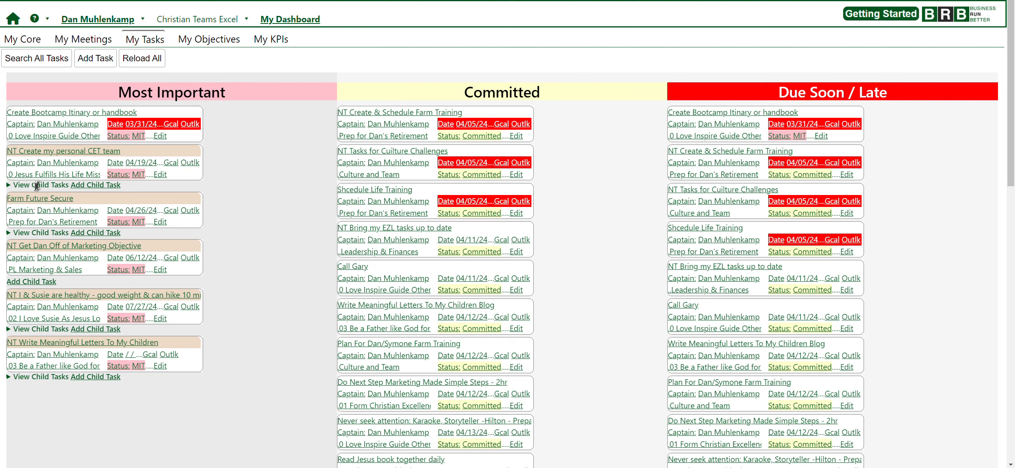
Review the child tasks of "NT Create my personal CET team" and look over the Most Important, Committed and Due Soon / Late task lists
click(51, 186)
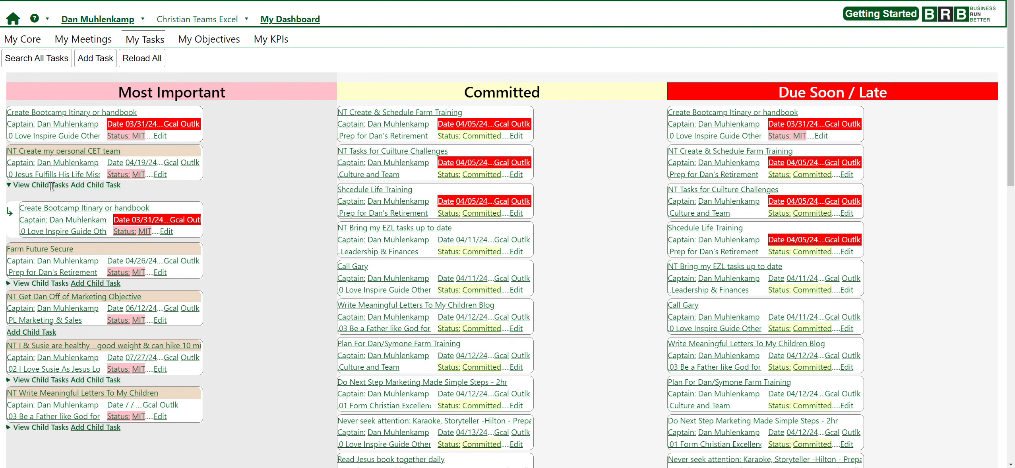
click(51, 186)
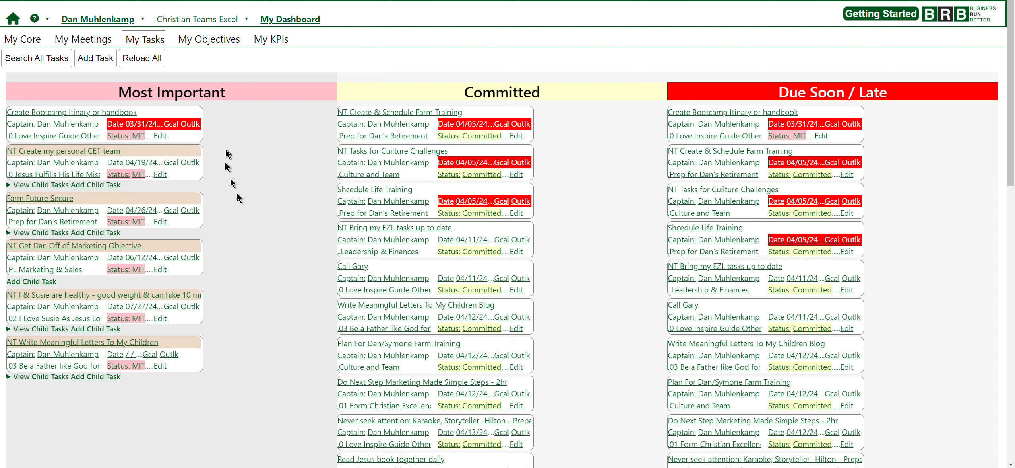
mouse_move(134, 23)
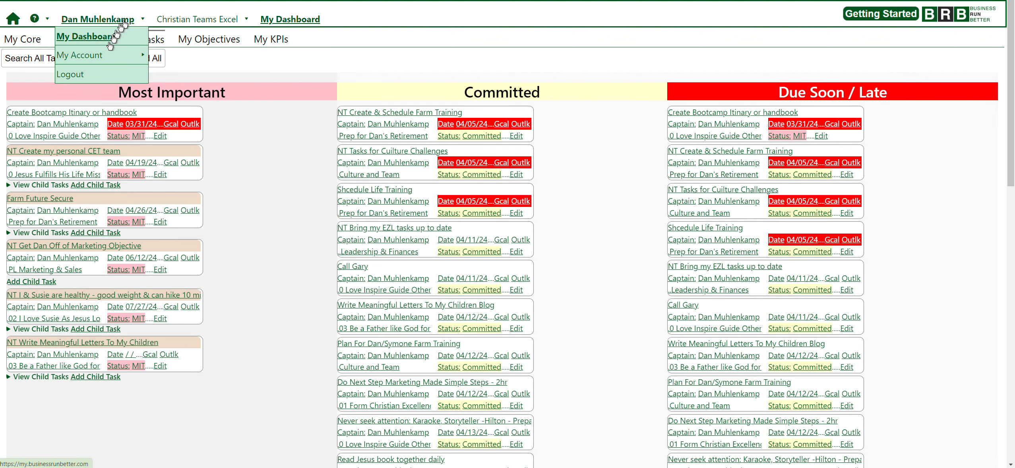
mouse_move(107, 57)
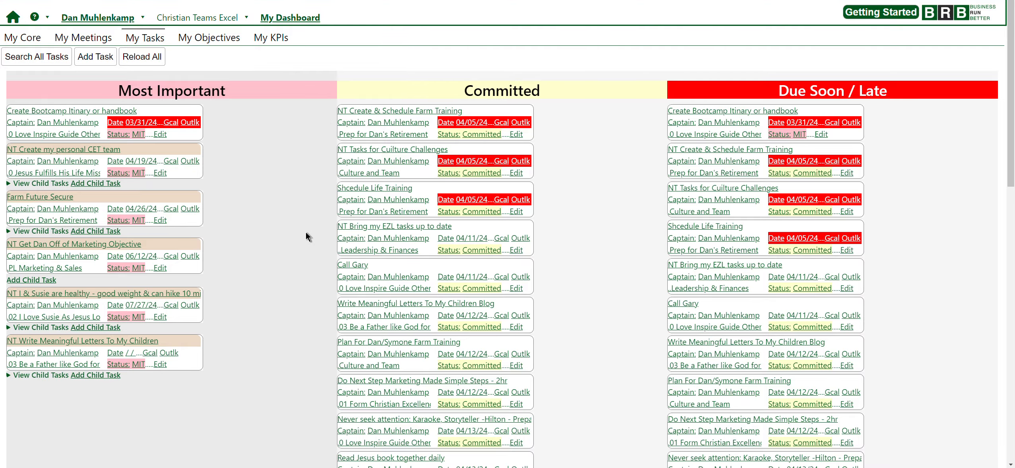
scroll(305, 232, down, 15)
scroll(306, 233, up, 15)
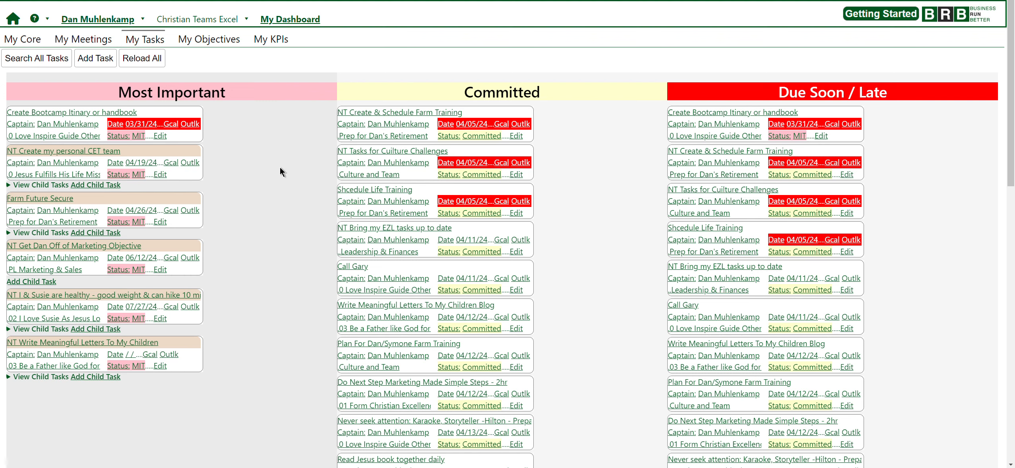
Begin a new task entry and set its type to Key Result
click(98, 60)
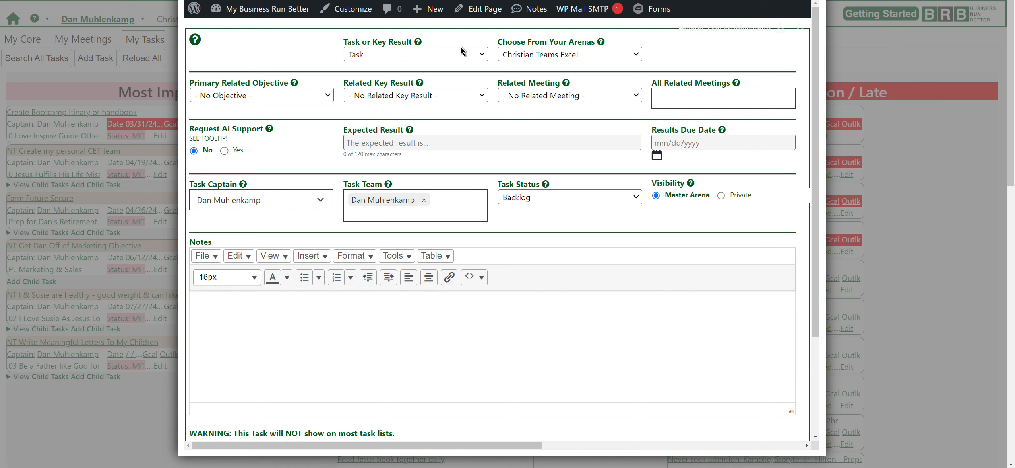
click(465, 57)
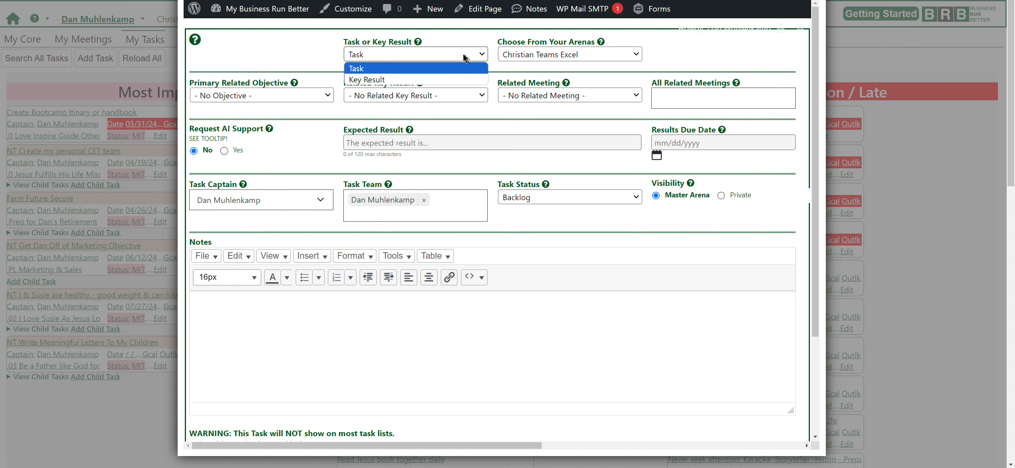
click(293, 44)
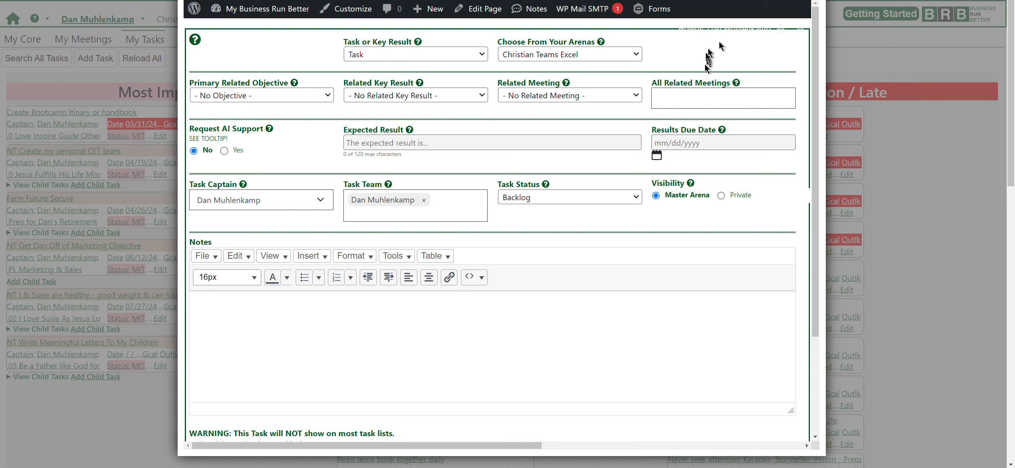
click(483, 53)
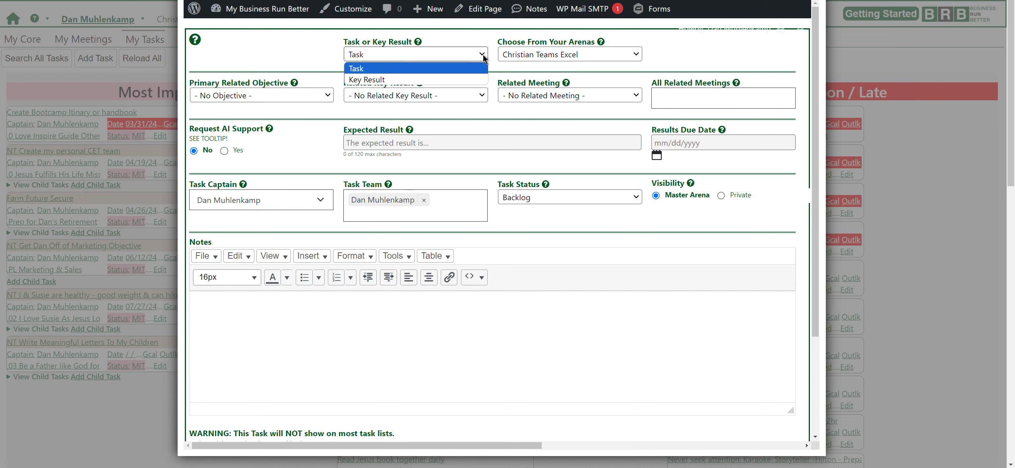
click(466, 79)
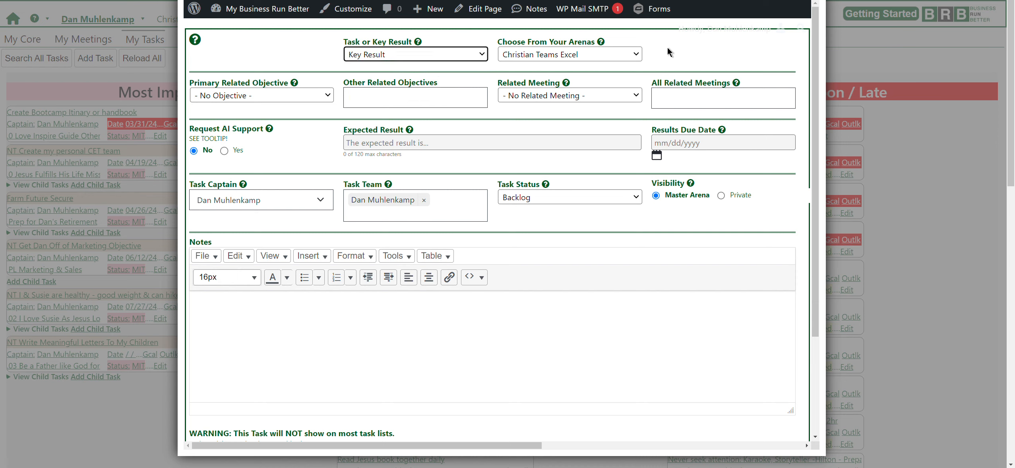
Review the arena choices and the current arena's objectives, and assign the key result to the Business Run Better Inc. arena
click(631, 55)
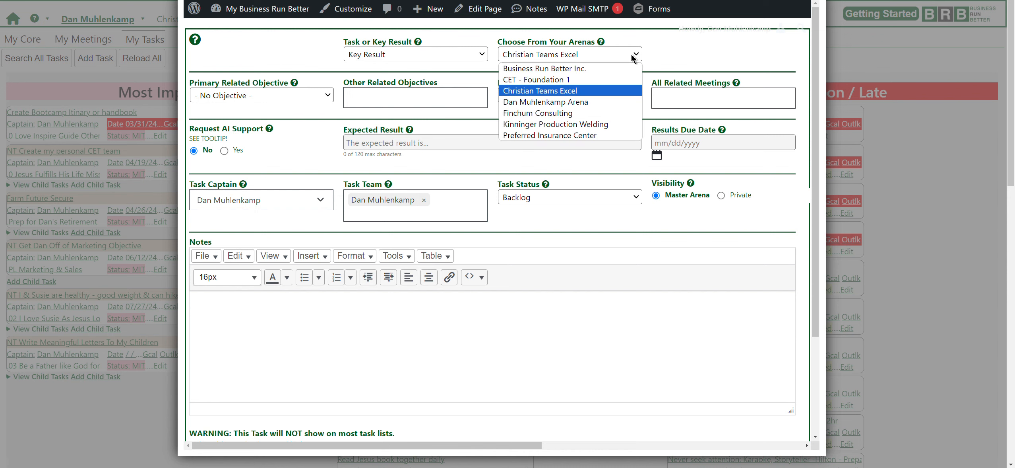
click(669, 42)
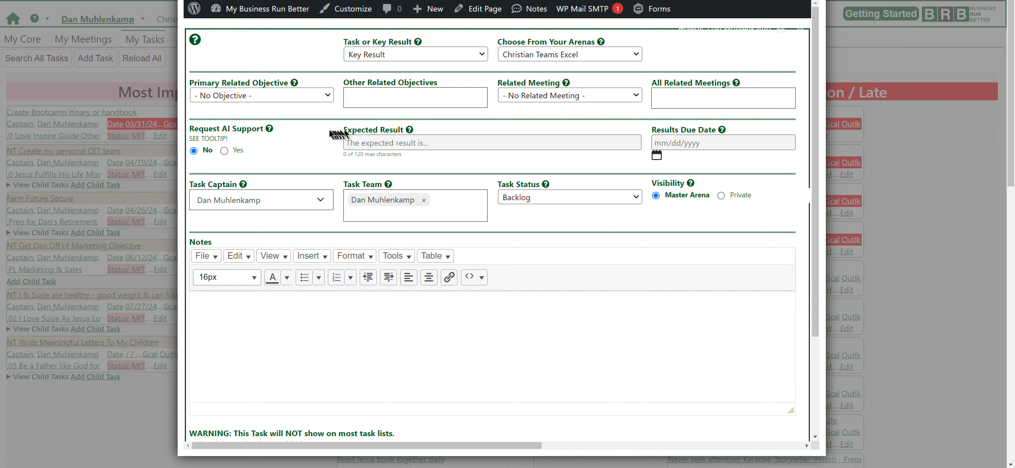
click(311, 100)
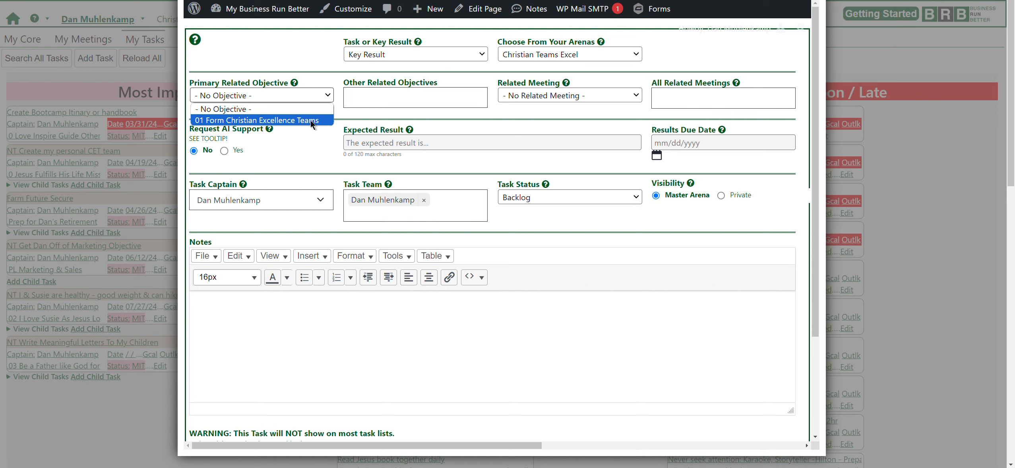
click(589, 53)
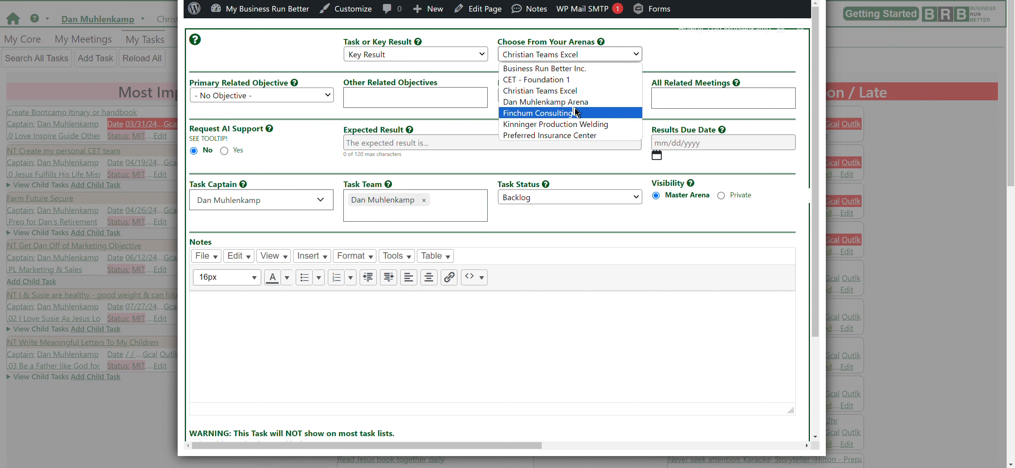
click(573, 72)
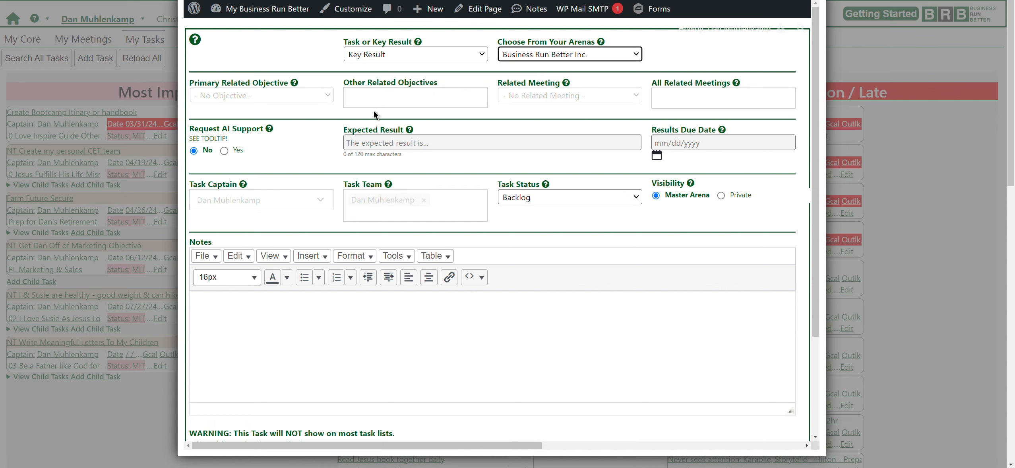
Set BRB Marketing & Sales as primary objective, with Finances - 1st Of Month and Z.9 Overhead & BRB Chg Log. as other related objectives
click(328, 94)
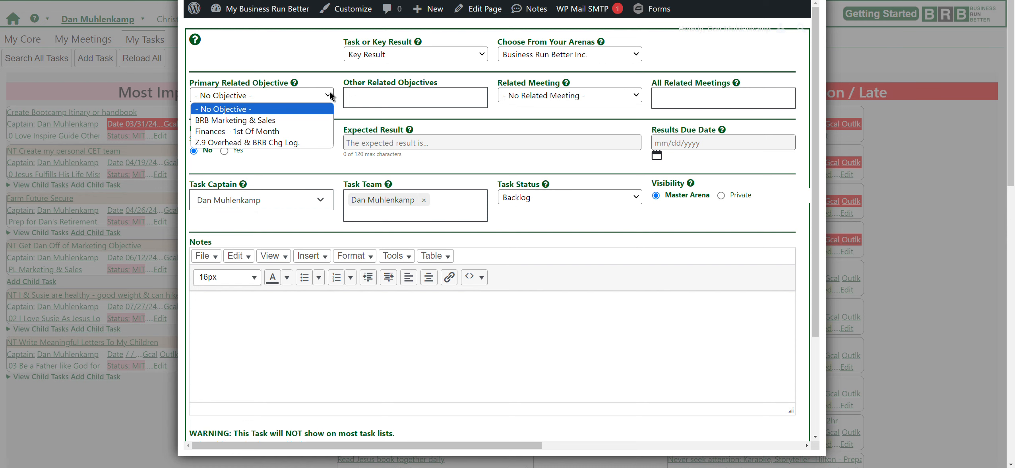
click(302, 120)
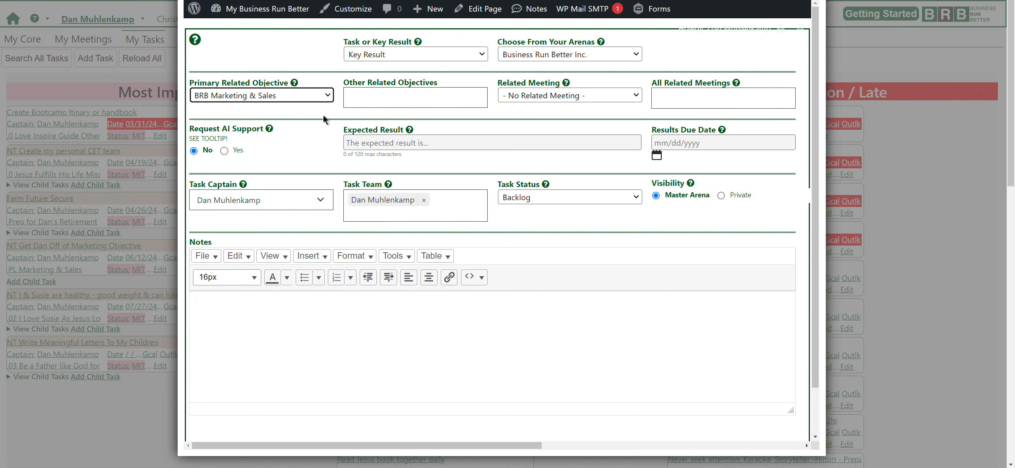
click(388, 97)
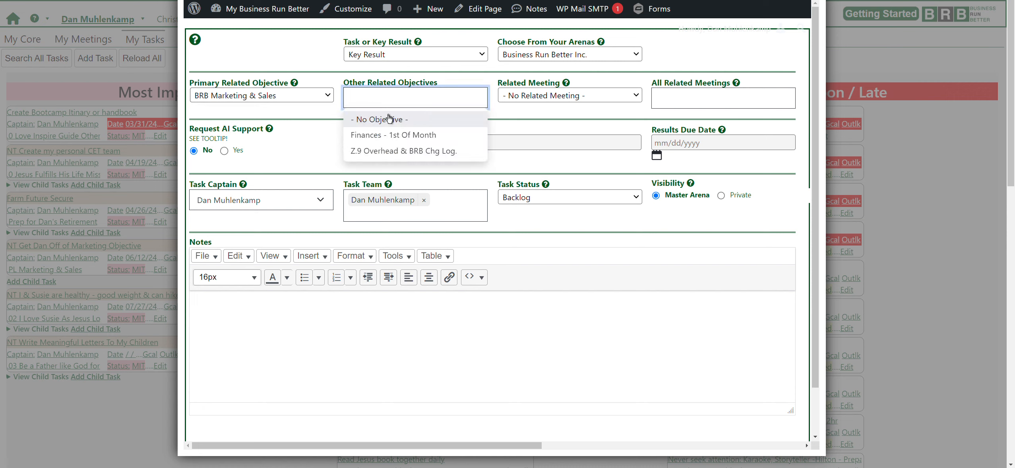
click(394, 134)
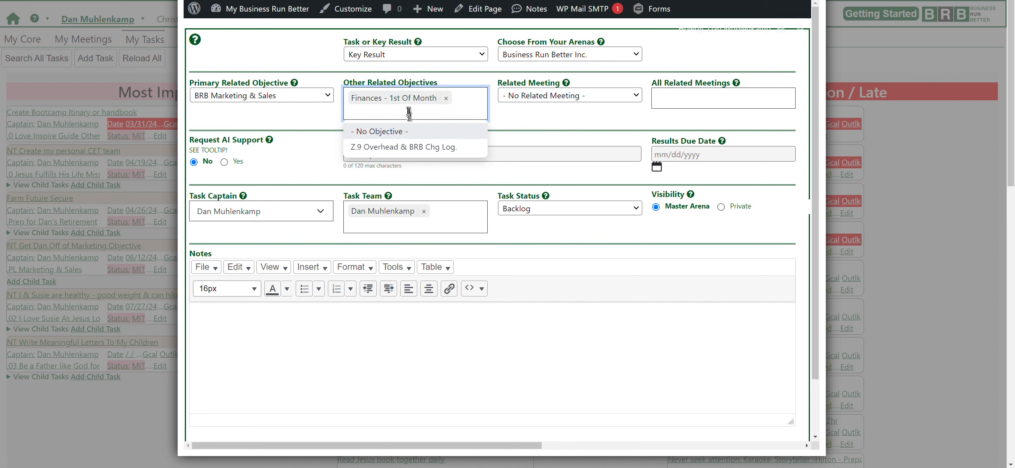
click(413, 147)
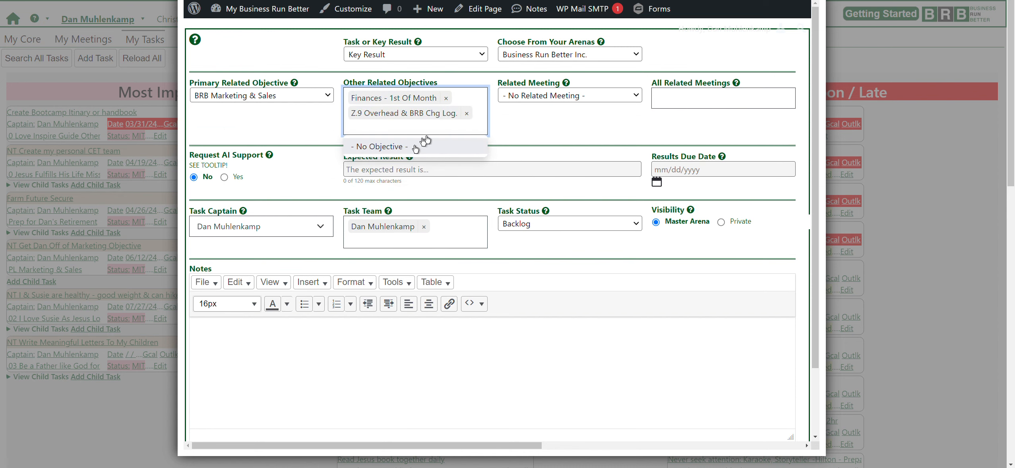
click(514, 118)
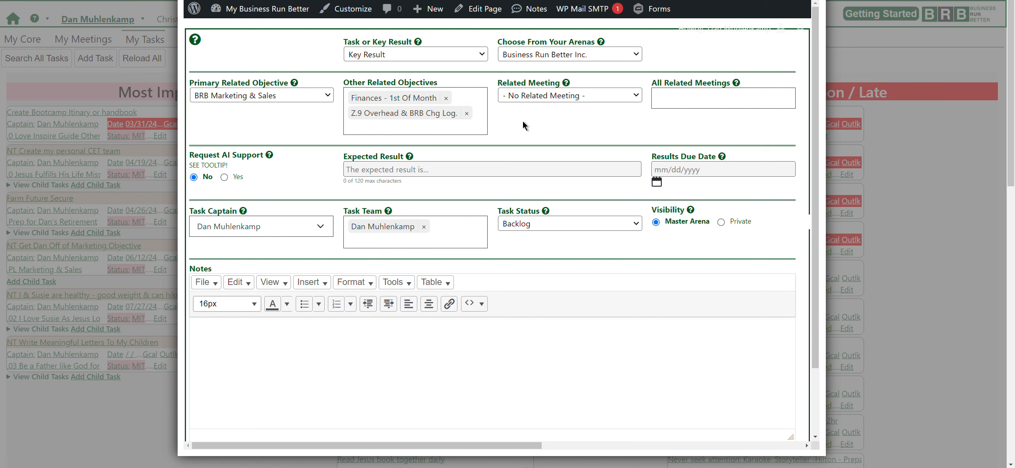
Examine the meetings available for Related Meeting and All Related Meetings without choosing any
click(573, 97)
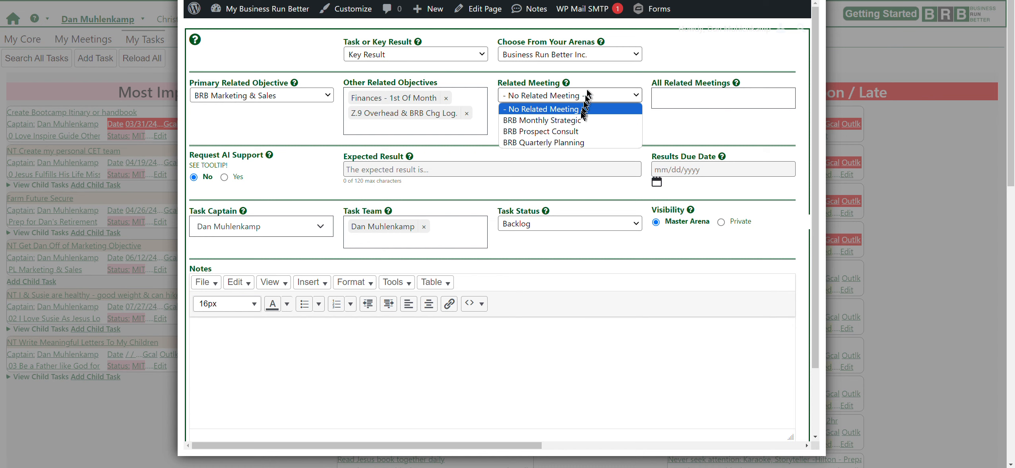
click(609, 77)
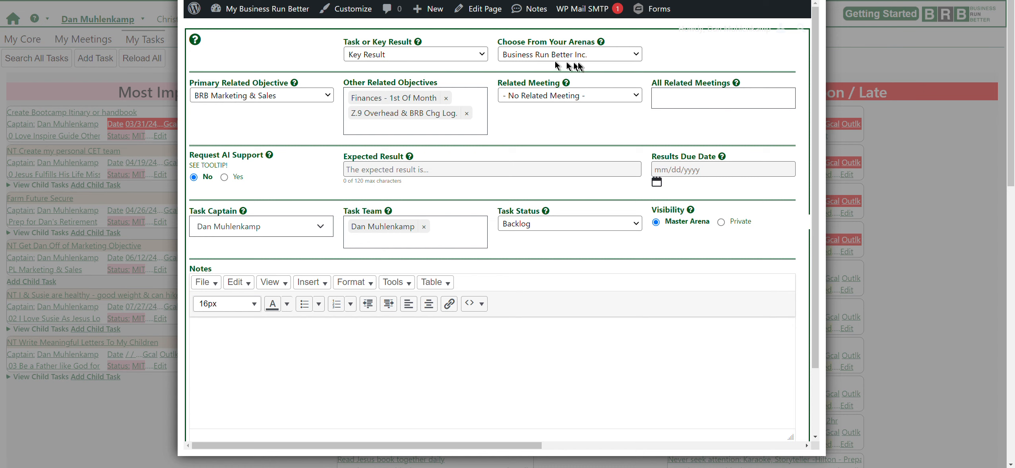
click(601, 96)
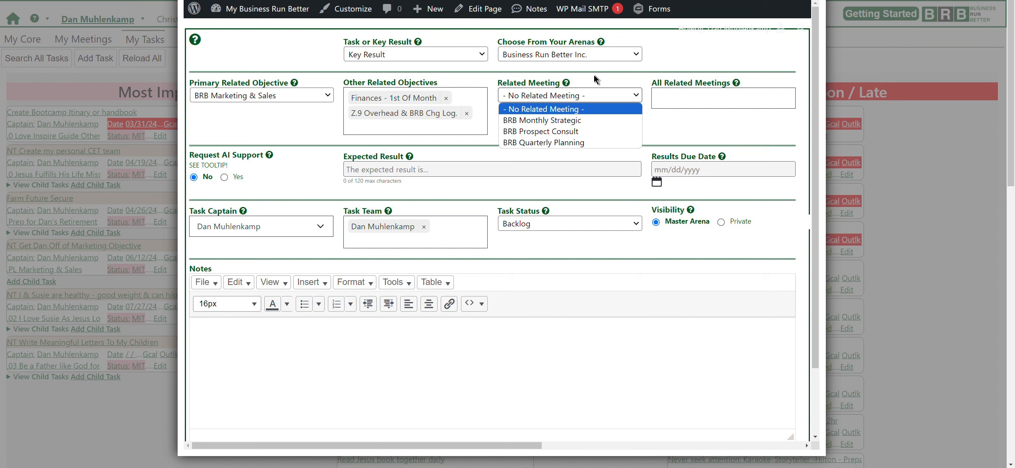
click(679, 100)
click(680, 100)
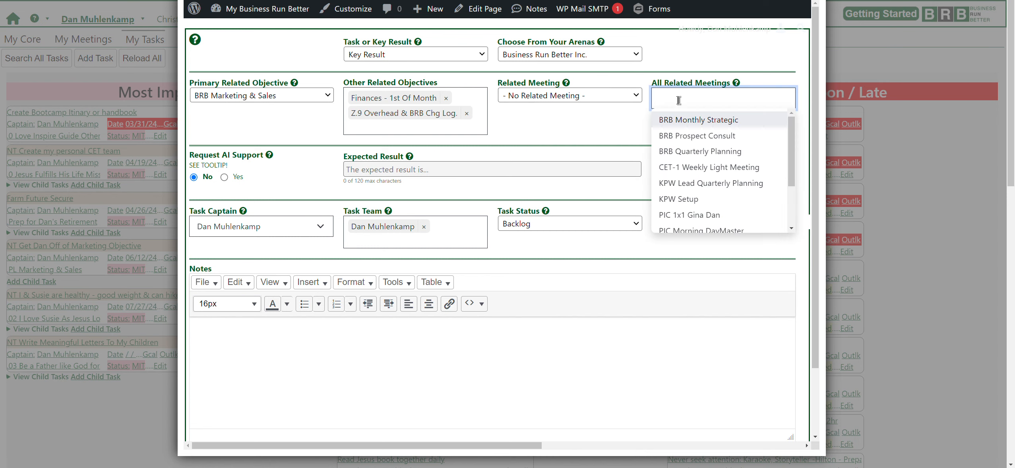
click(596, 115)
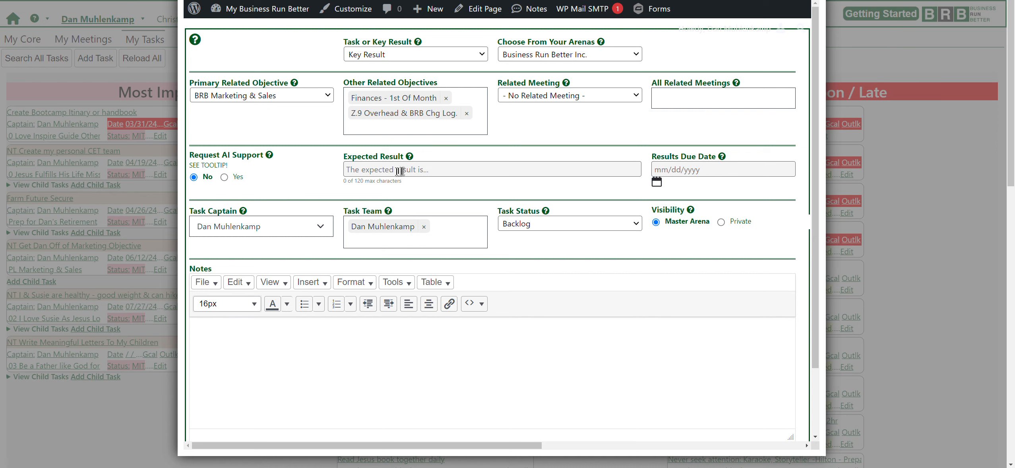
Enter "this just test task" as the expected result and set the results due date to 04/10/2024
mouse_move(401, 164)
click(403, 168)
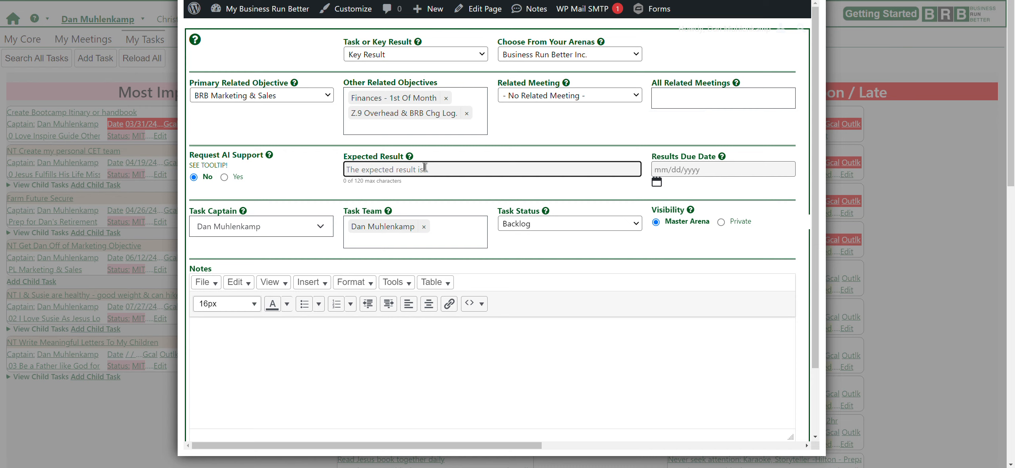
text(this just a test task)
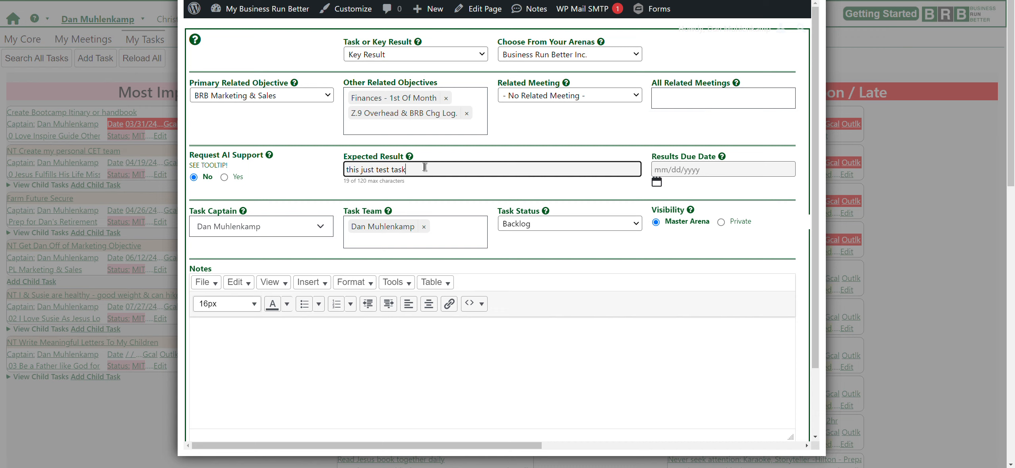
click(706, 170)
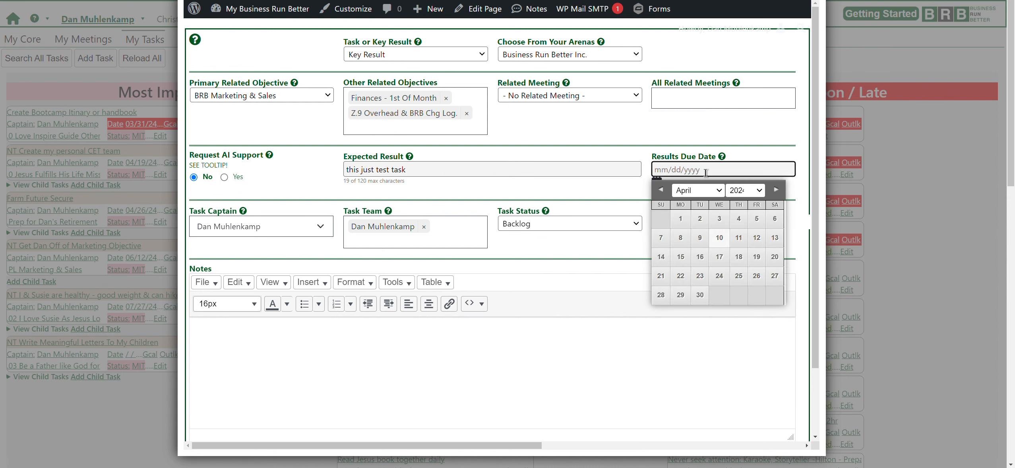
click(739, 276)
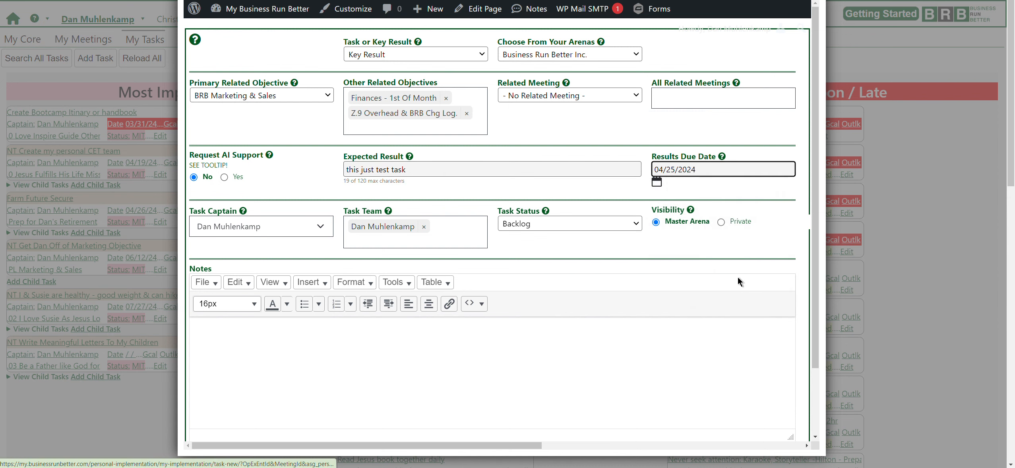
click(708, 169)
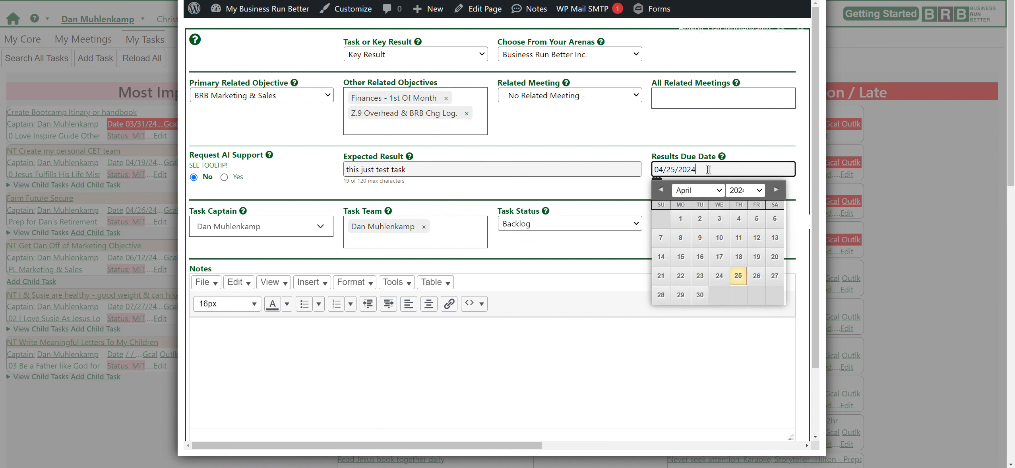
click(720, 237)
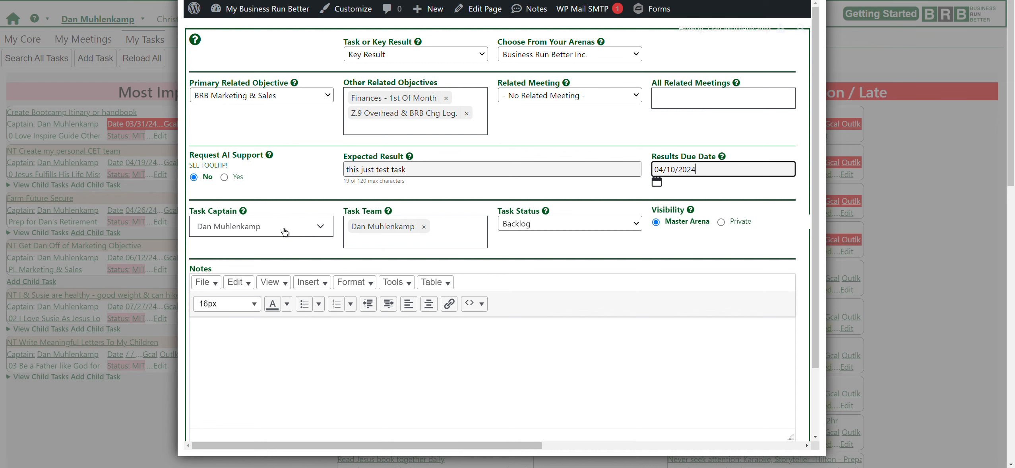
Review the people available for the task team and the help for Task Status
click(372, 242)
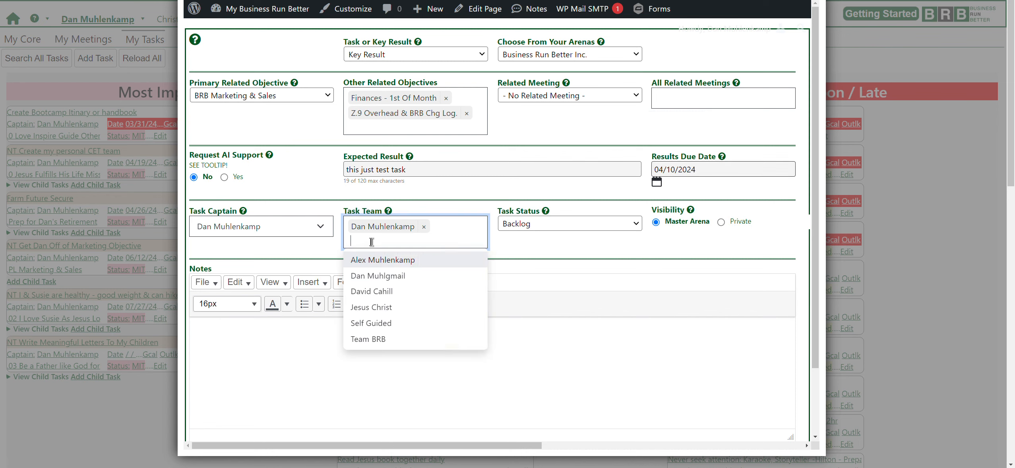
click(309, 258)
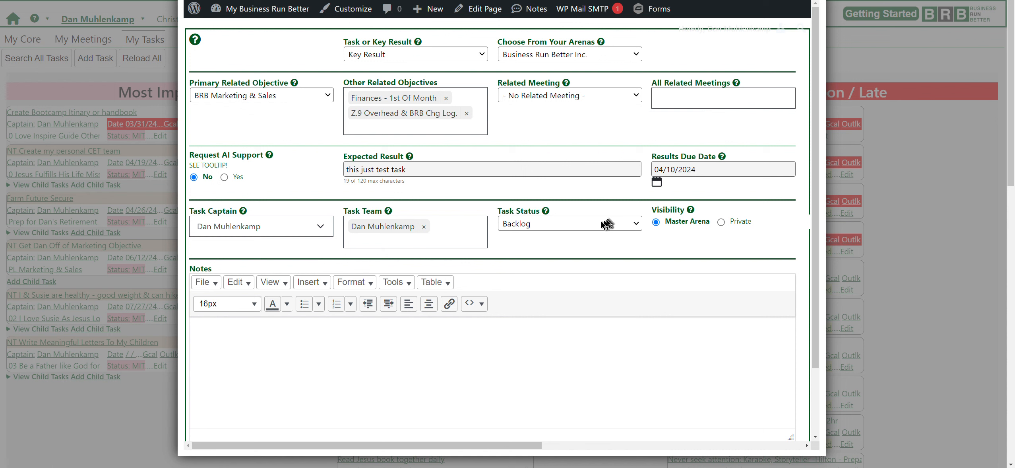
mouse_move(545, 213)
Enter "fjlskjdf;a ;asdd f;lskdjdf" in the notes and submit the new key result
scroll(569, 239, down, 2)
click(540, 285)
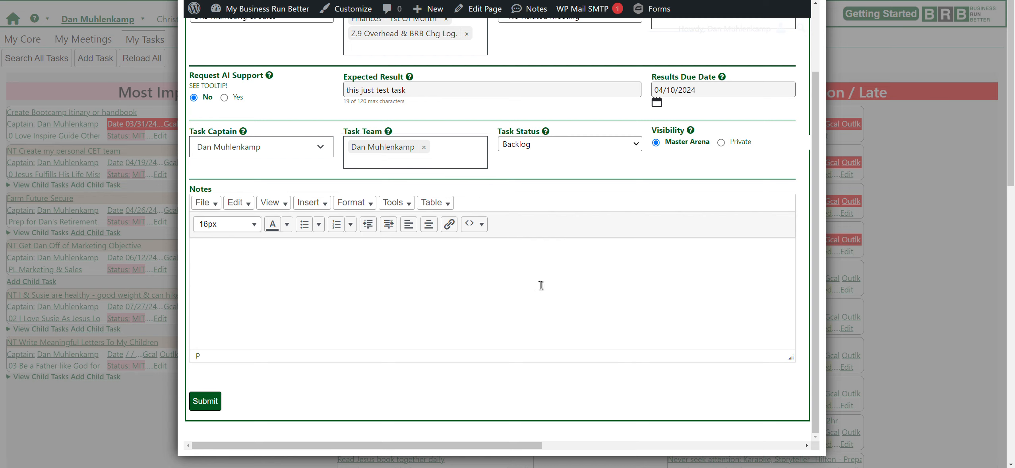
text(fjlskjdf;a ;asdd f;lskdjdf)
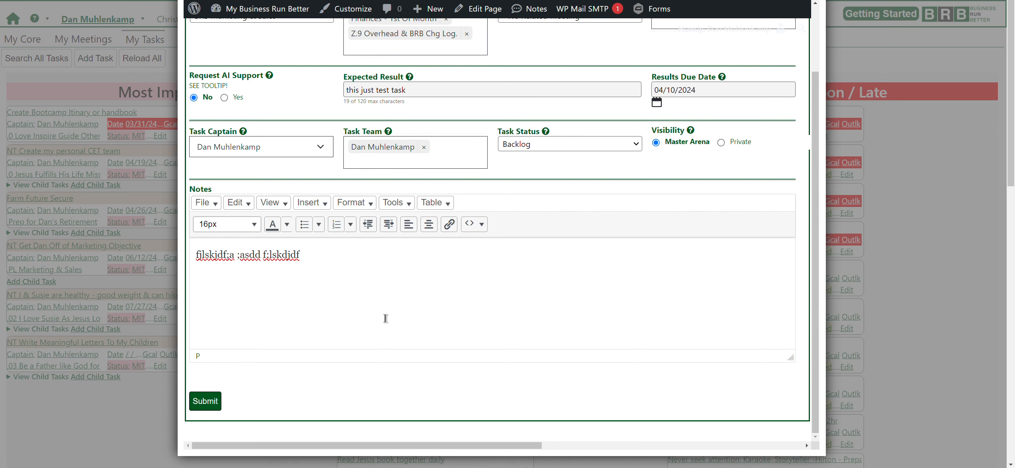
scroll(386, 318, up, 2)
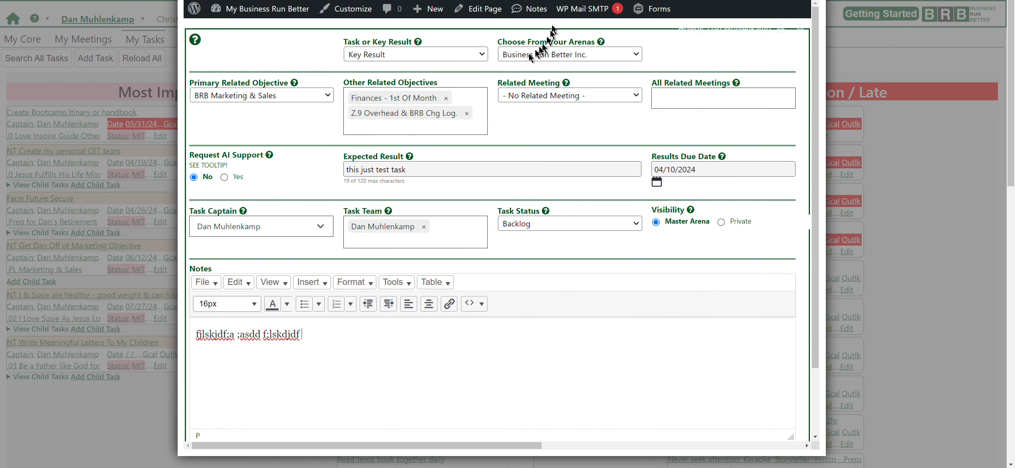
scroll(259, 369, down, 2)
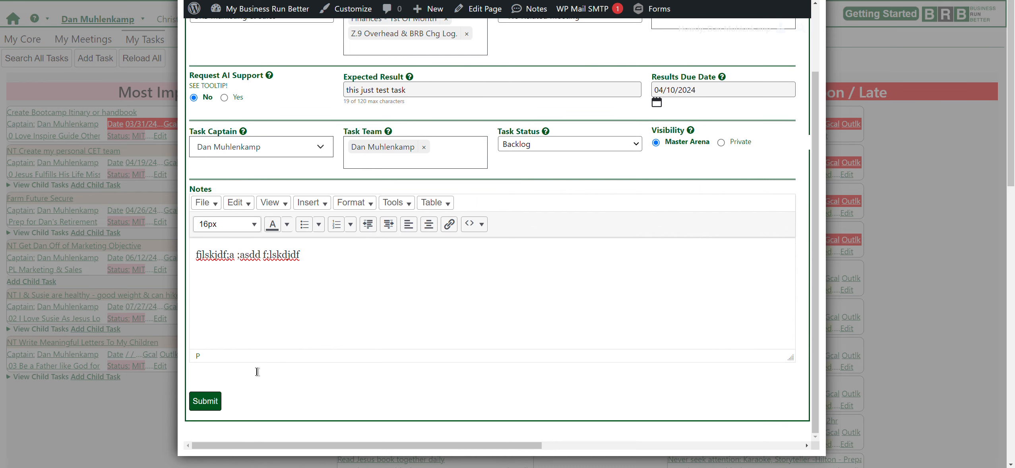
click(202, 410)
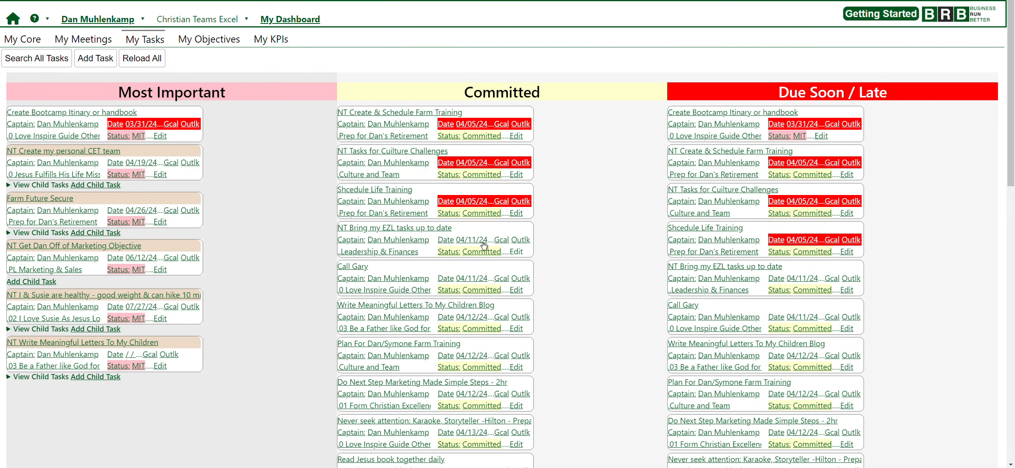
Reload all personal tasks and look through the Most Important, Committed and Due Soon / Late lists
click(139, 66)
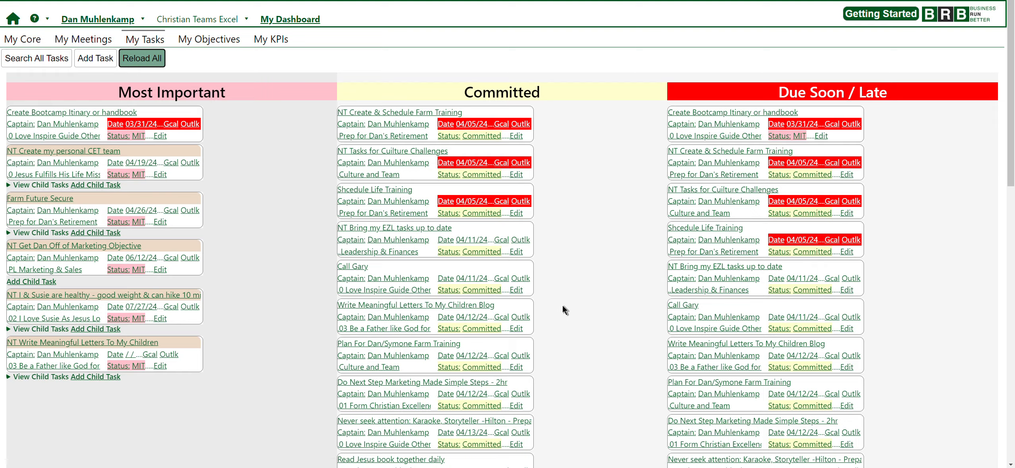
scroll(565, 309, down, 6)
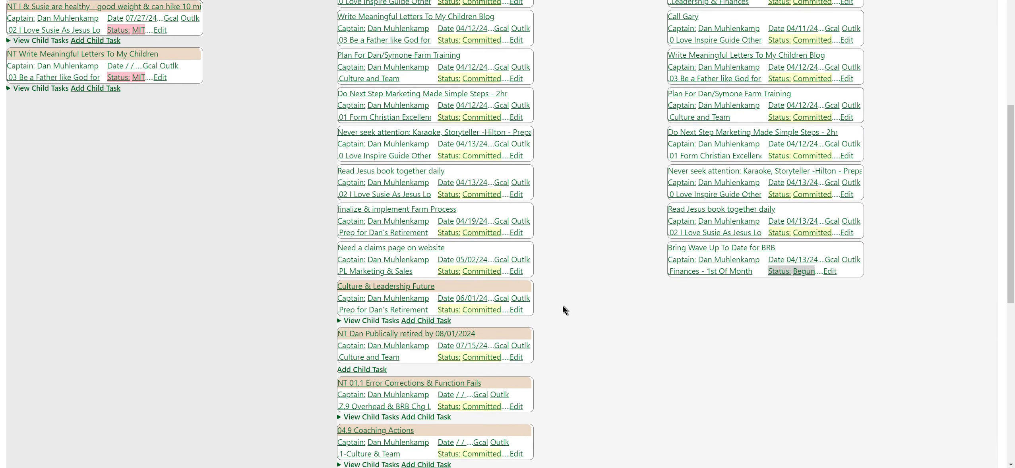
scroll(562, 306, down, 5)
scroll(562, 305, up, 10)
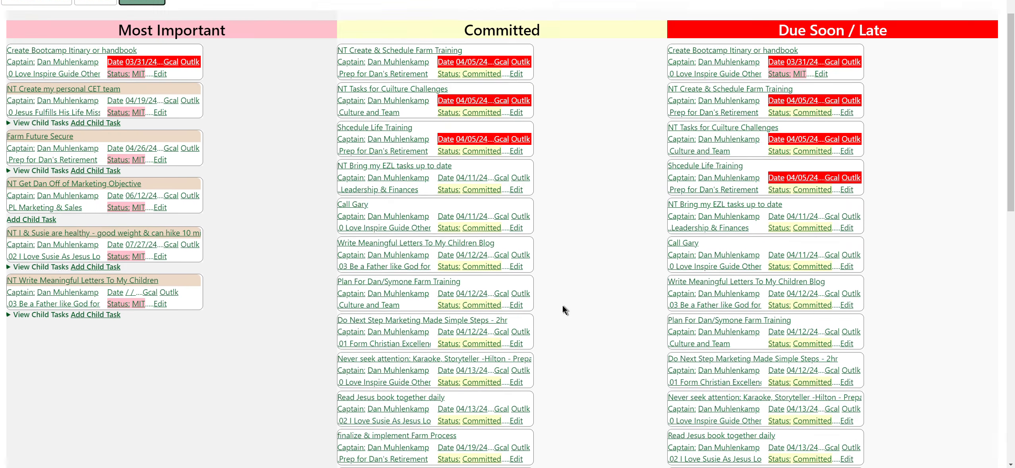
scroll(562, 309, up, 2)
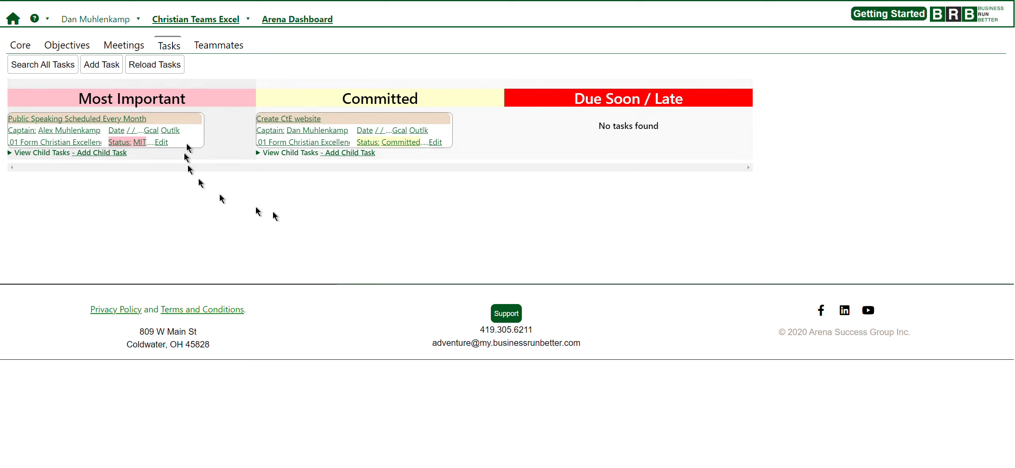
On the Christian Teams Excel arena's task page, view the child tasks of Public Speaking Scheduled Every Month and Create CtE website
mouse_move(232, 25)
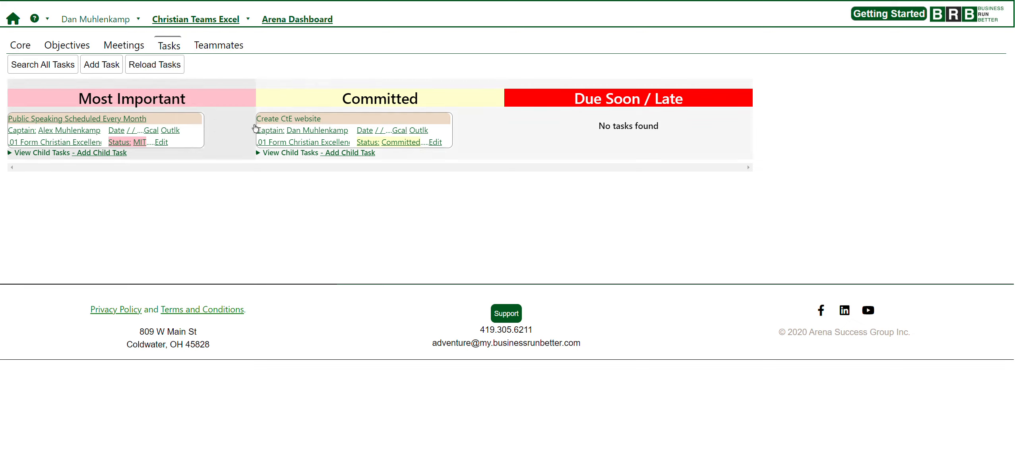
click(48, 152)
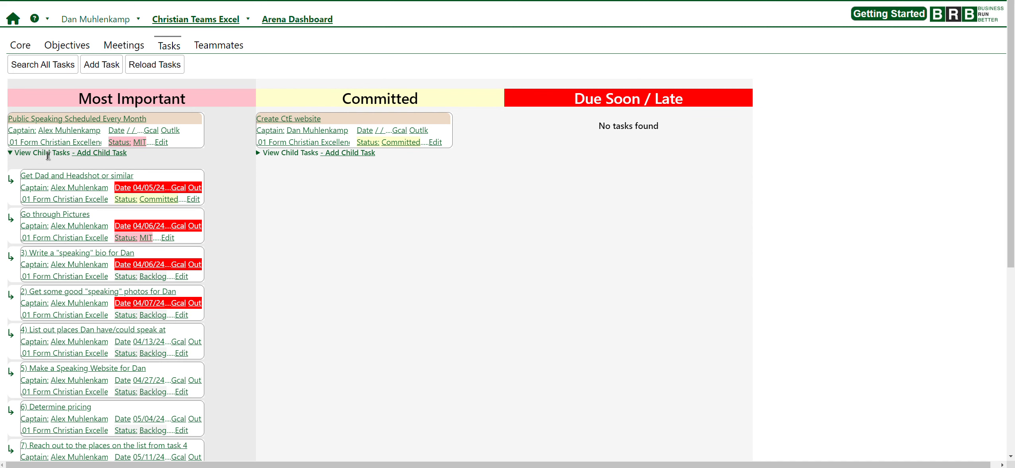
click(48, 154)
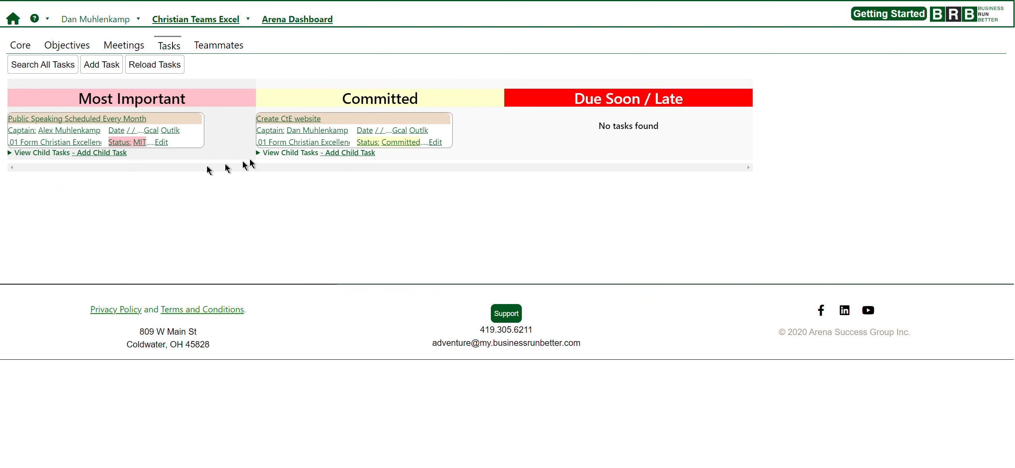
click(299, 152)
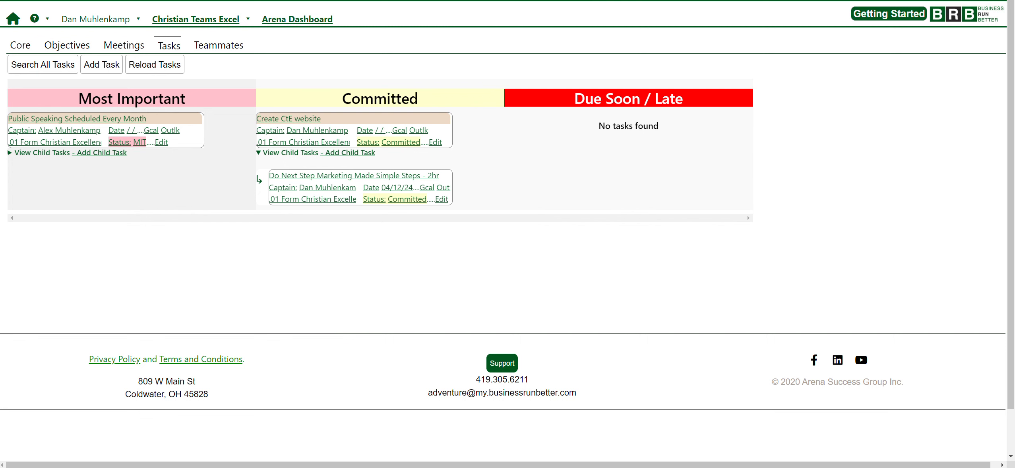
Switch to the Form Christian Excellence Teams objective details and set the Go through Pictures task's due date to 04/08/2024
key(ctrl+Tab)
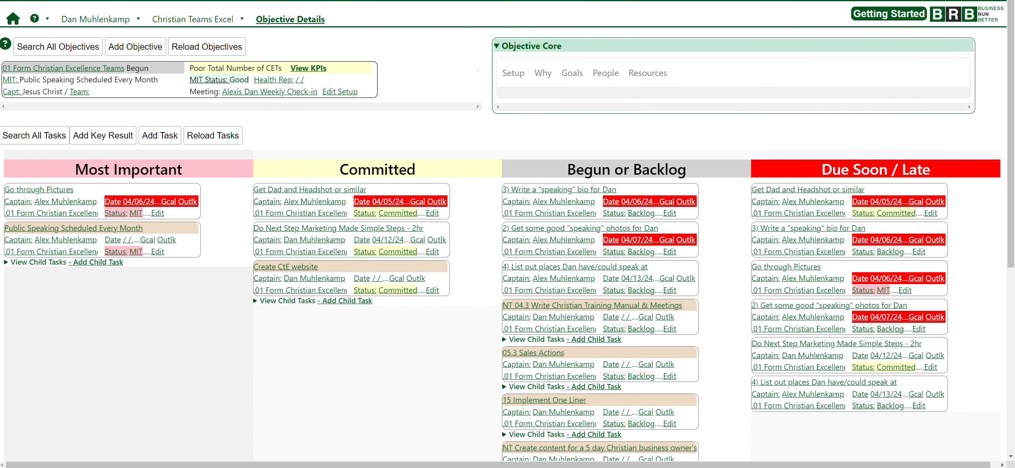
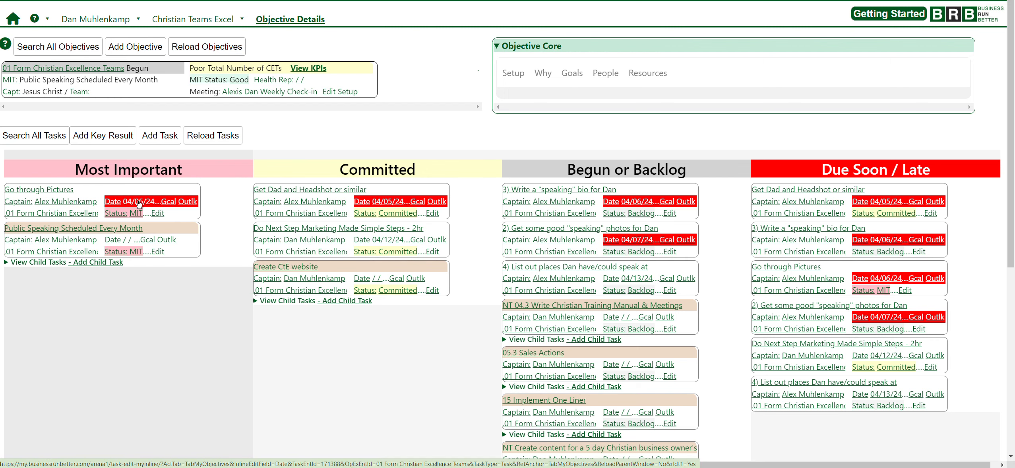
click(139, 202)
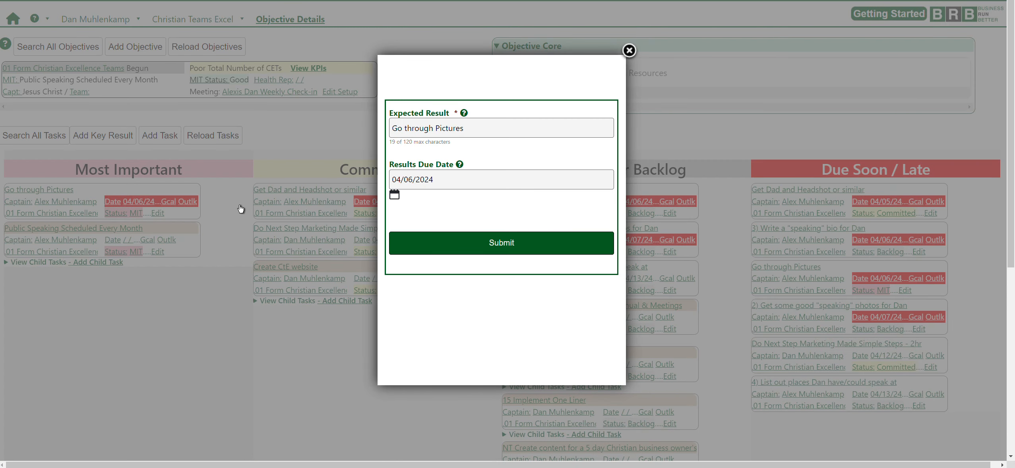
click(143, 350)
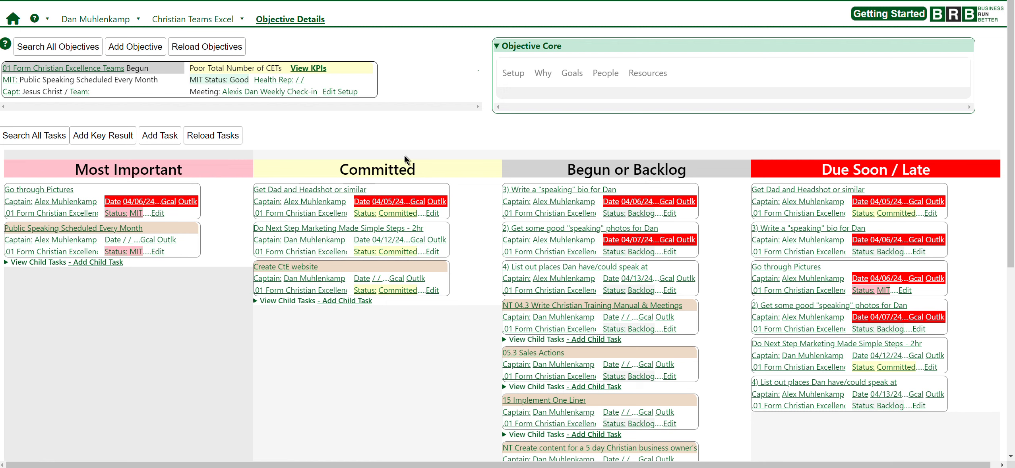
Examine the status options of Get Dad and Headshot or similar and the full edit form of Do Next Step Marketing Made Simple Steps - 2hr
click(389, 218)
click(501, 187)
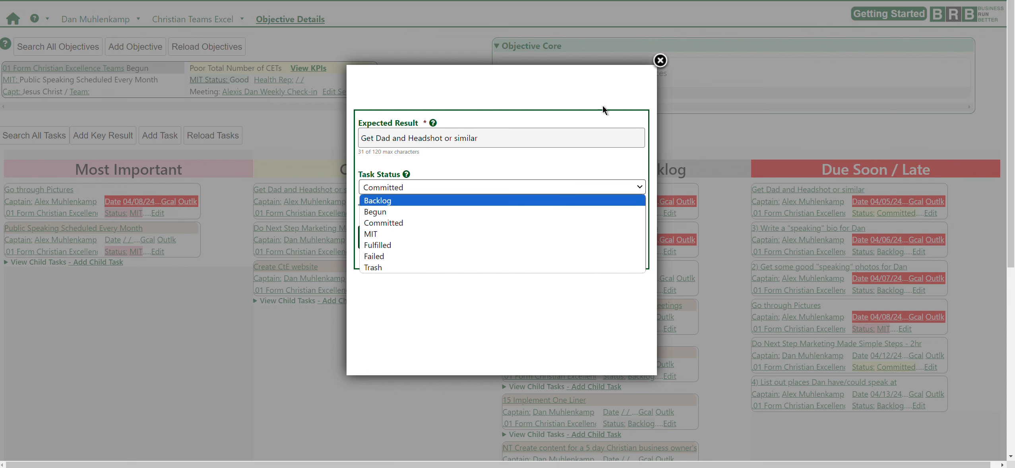
click(661, 61)
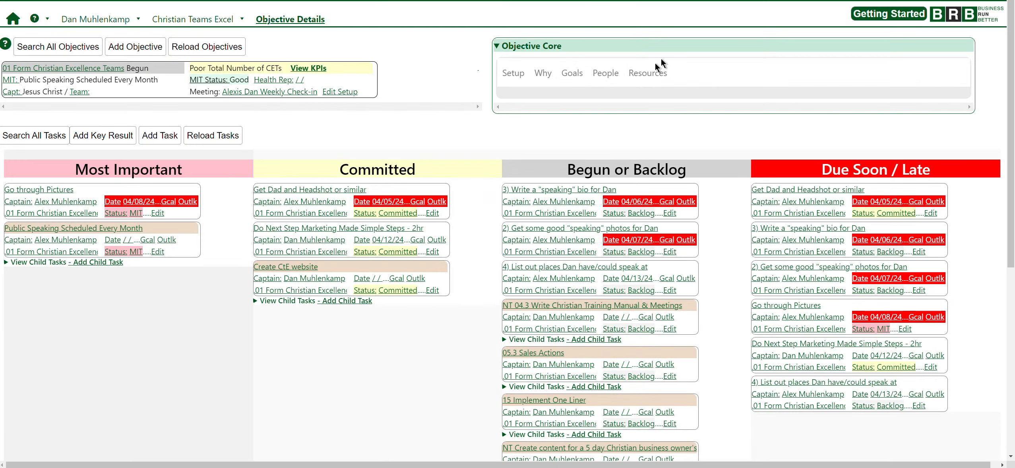
click(432, 252)
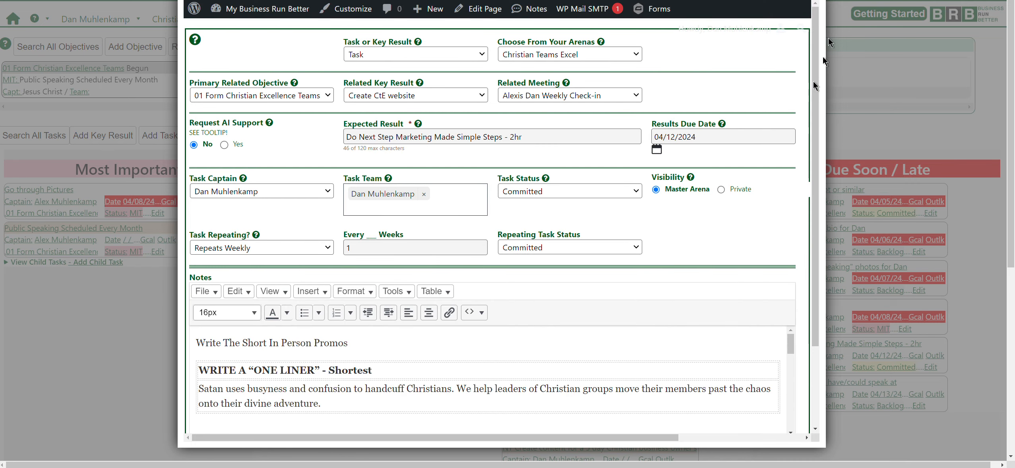
click(826, 1)
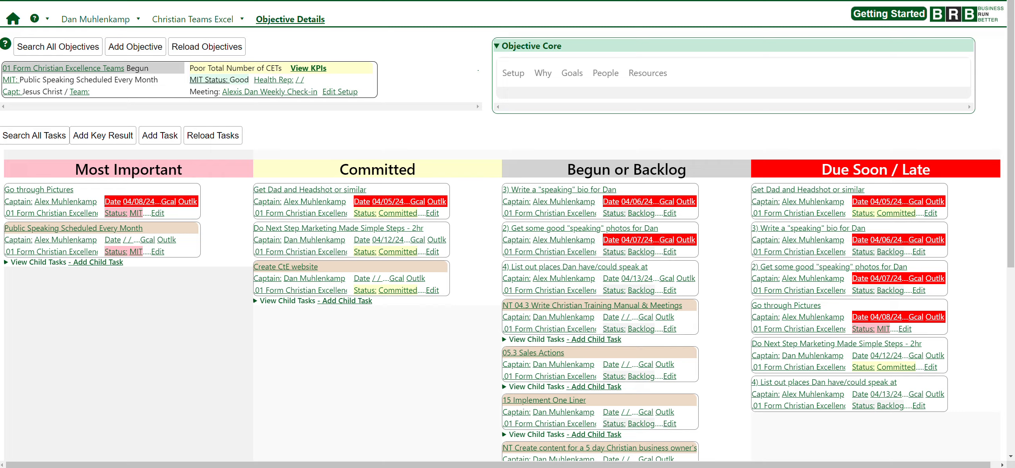
Return to the personal dashboard and view the My Objectives and My KPIs pages
click(304, 1)
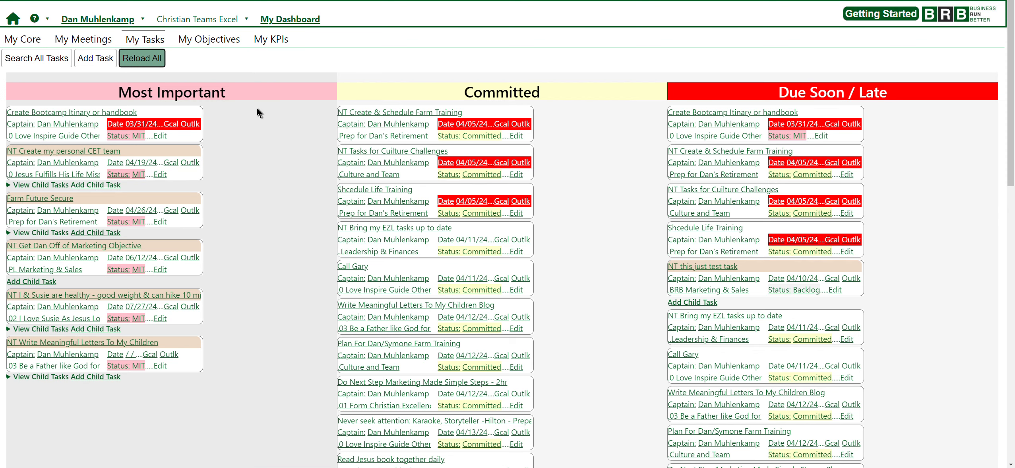
click(199, 44)
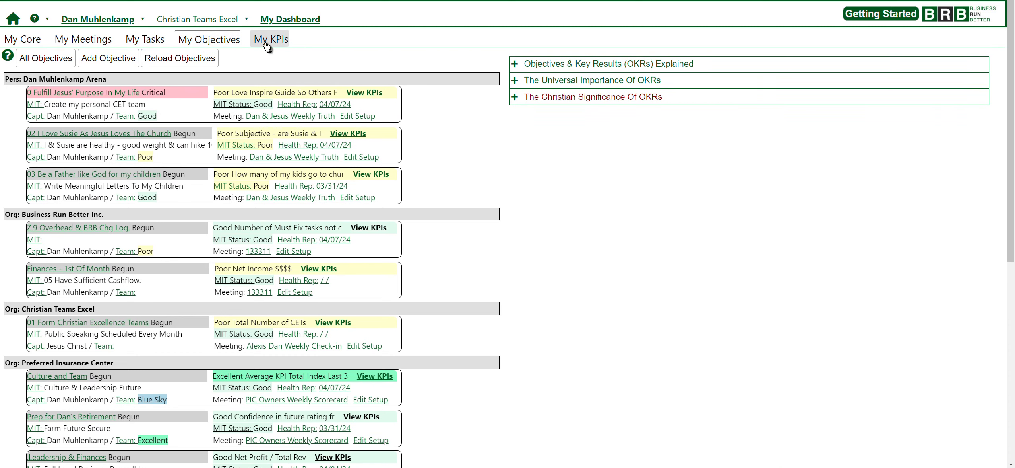
click(265, 42)
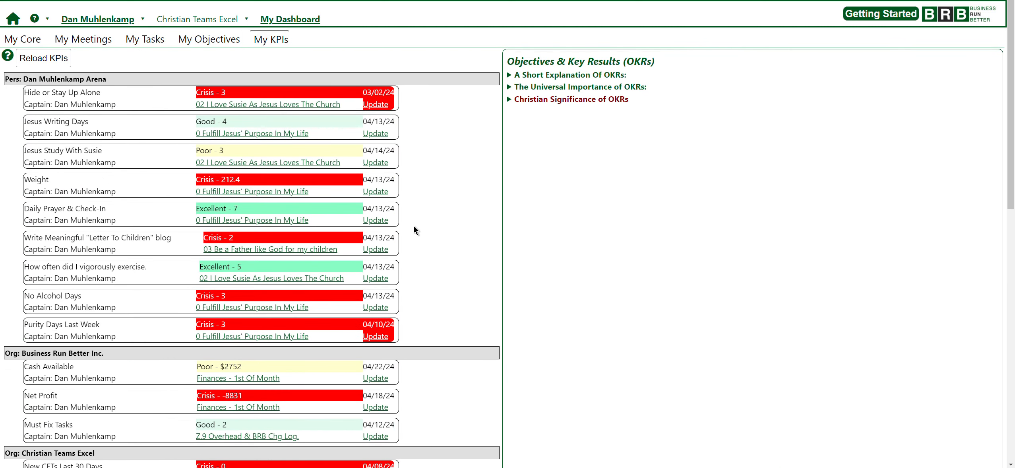